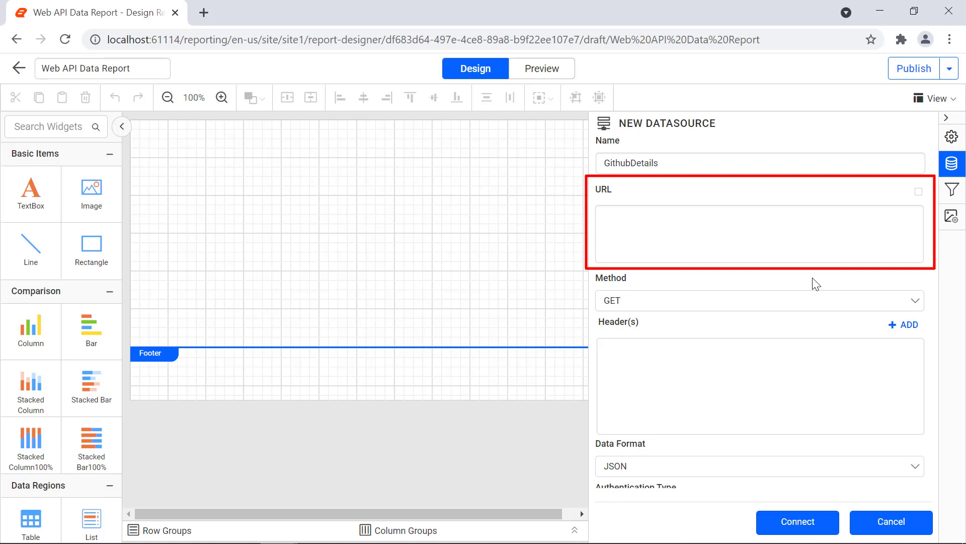
pyautogui.click(803, 248)
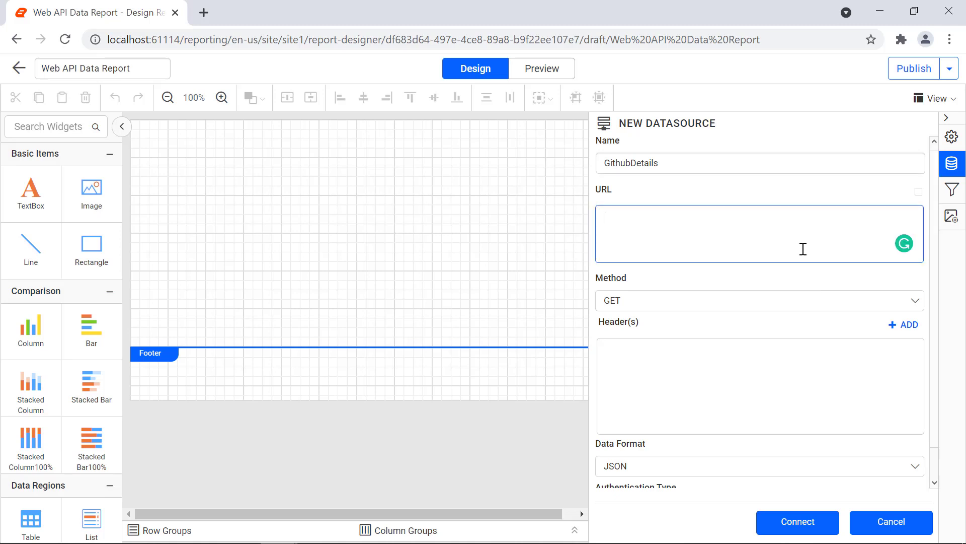
pyautogui.write('https://api.github.com/users/boldreports/repos')
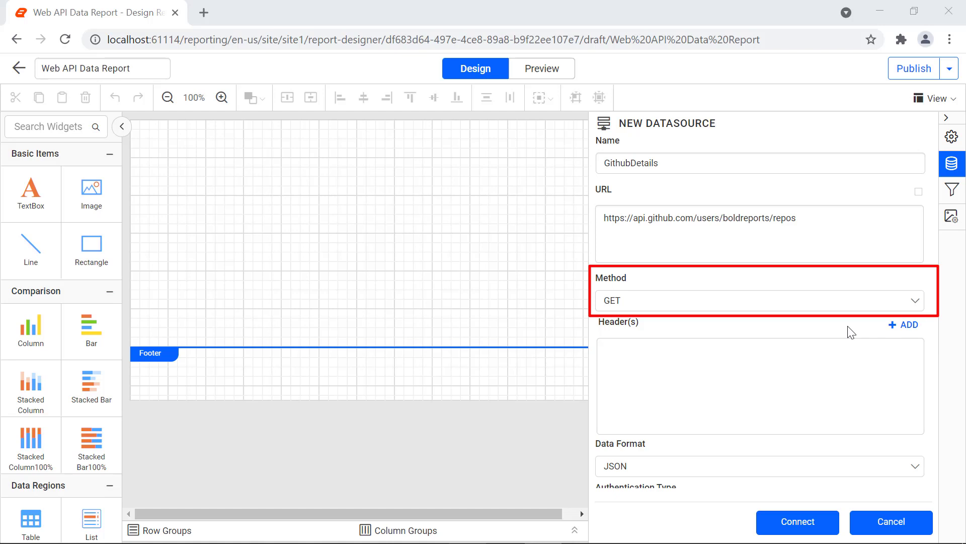
pyautogui.click(915, 316)
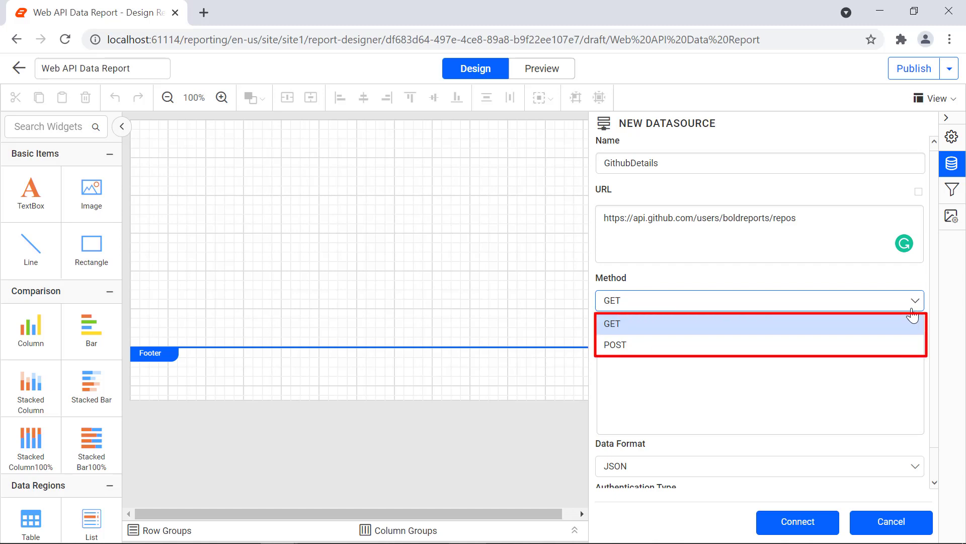
pyautogui.click(910, 322)
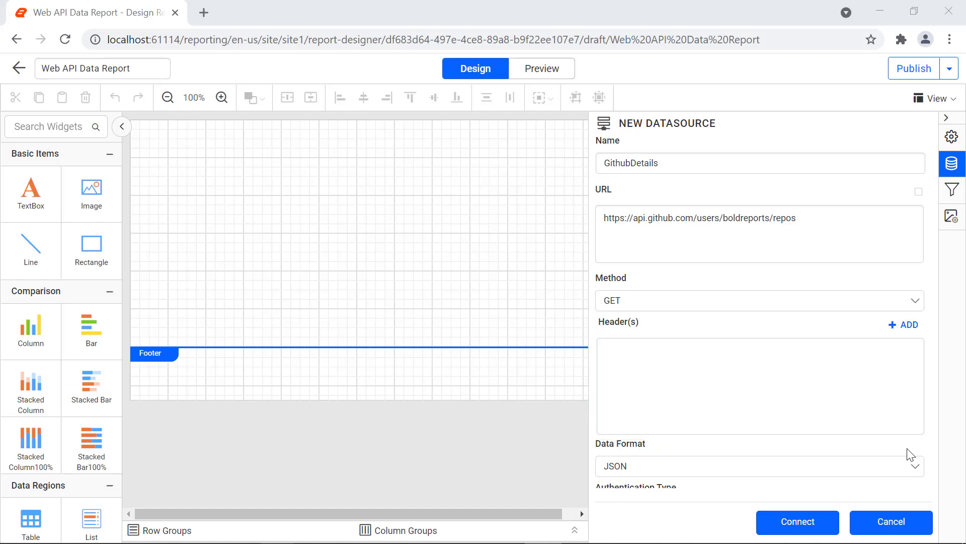
# Add an Authorization header and paste the Bearer access token as its value
pyautogui.click(909, 332)
pyautogui.click(673, 358)
pyautogui.write('Aut')
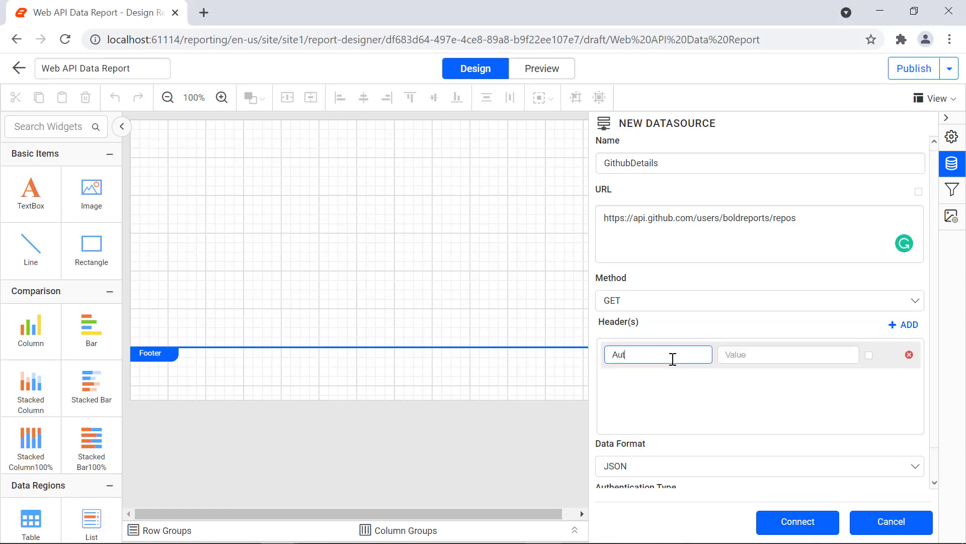
pyautogui.write('horization')
pyautogui.press('Tab')
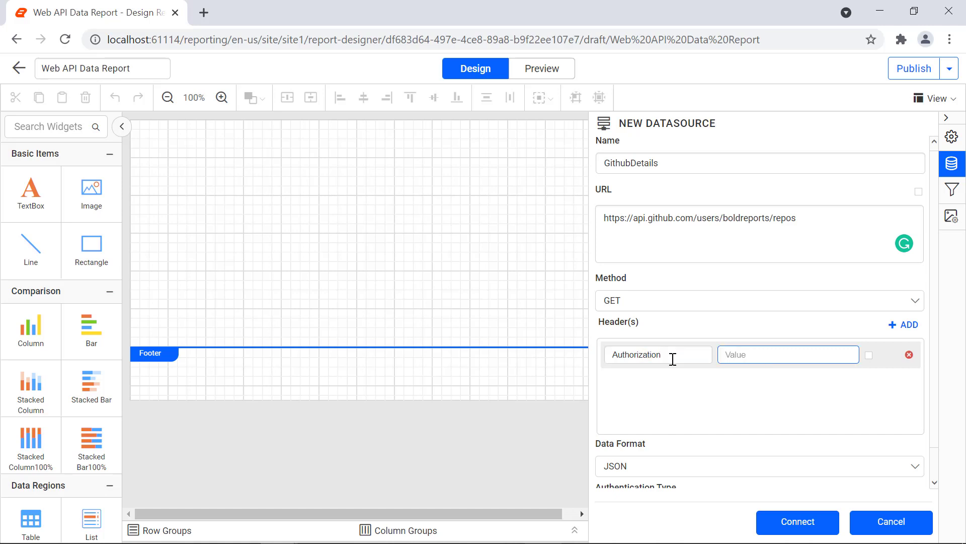
pyautogui.hotkey('ctrl', 'v')
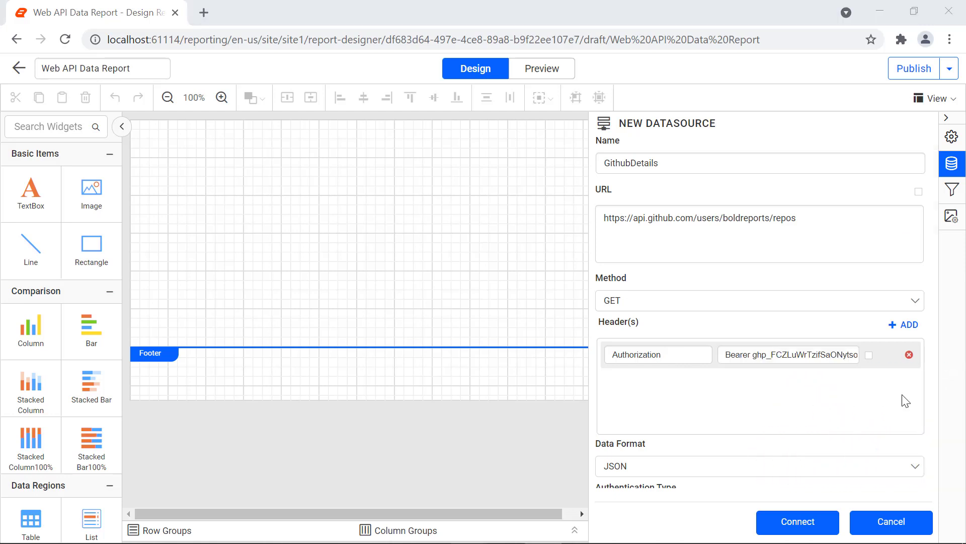
# Add a second header with key User-Agent and value boldreports
pyautogui.click(905, 328)
pyautogui.click(672, 391)
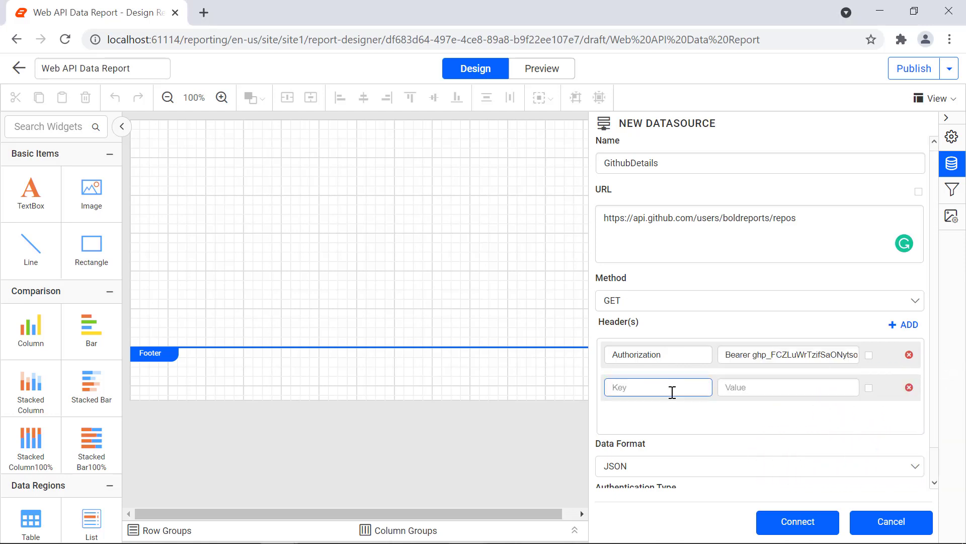
pyautogui.write('User-Agent')
pyautogui.press('Tab')
pyautogui.write('boldreports')
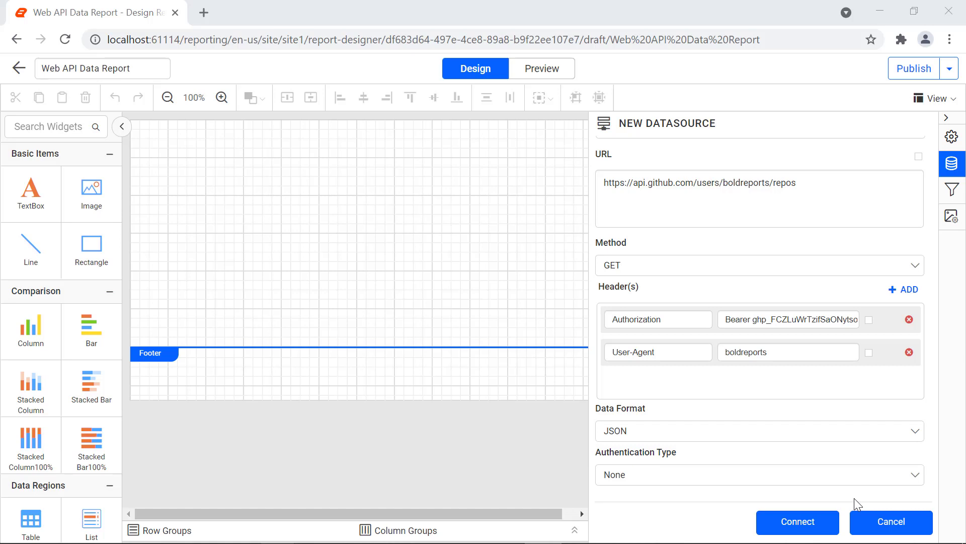
# Connect the GitHubDetails data source with authentication type None
pyautogui.click(903, 479)
pyautogui.click(780, 524)
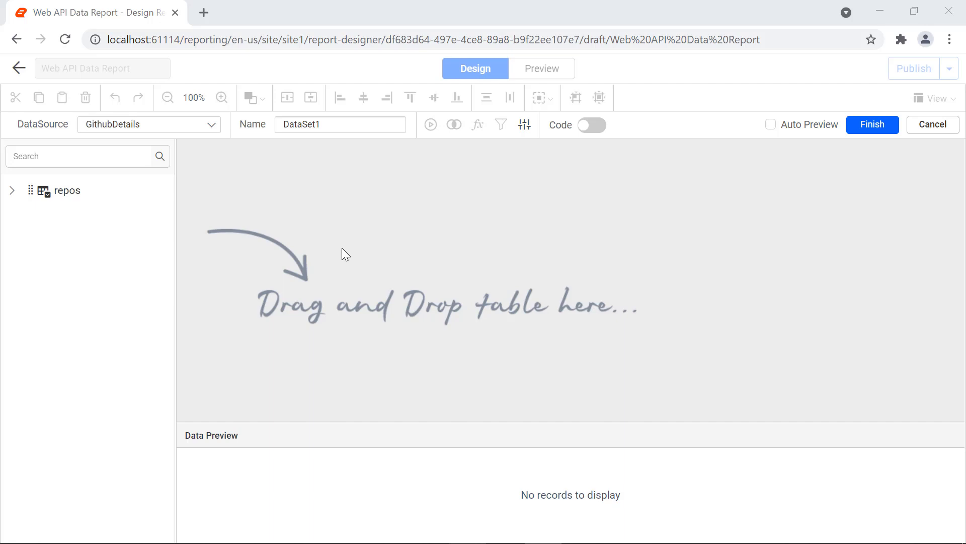
# Rename the new dataset to RepositoryDetails
pyautogui.moveTo(319, 126); pyautogui.dragTo(277, 126)
pyautogui.write('Re')
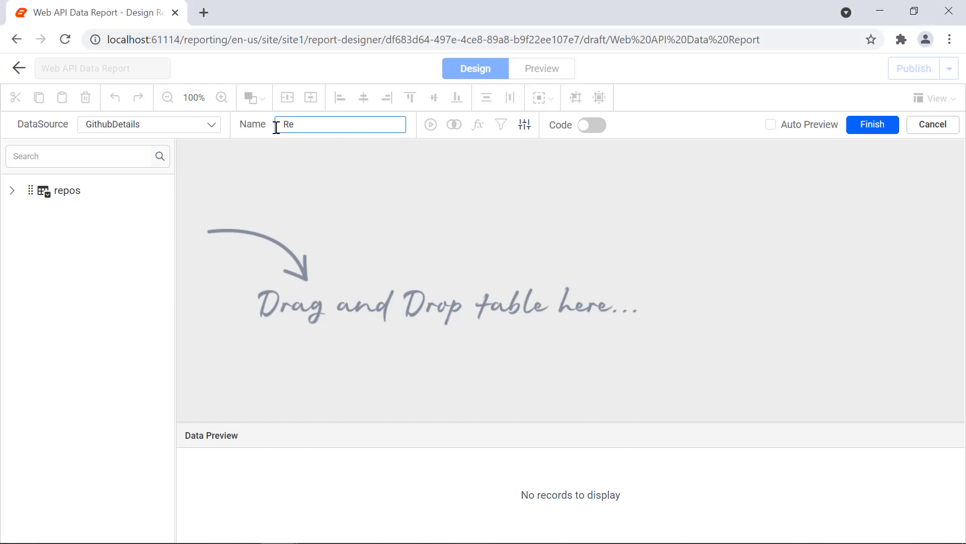
pyautogui.write('positoryDetails')
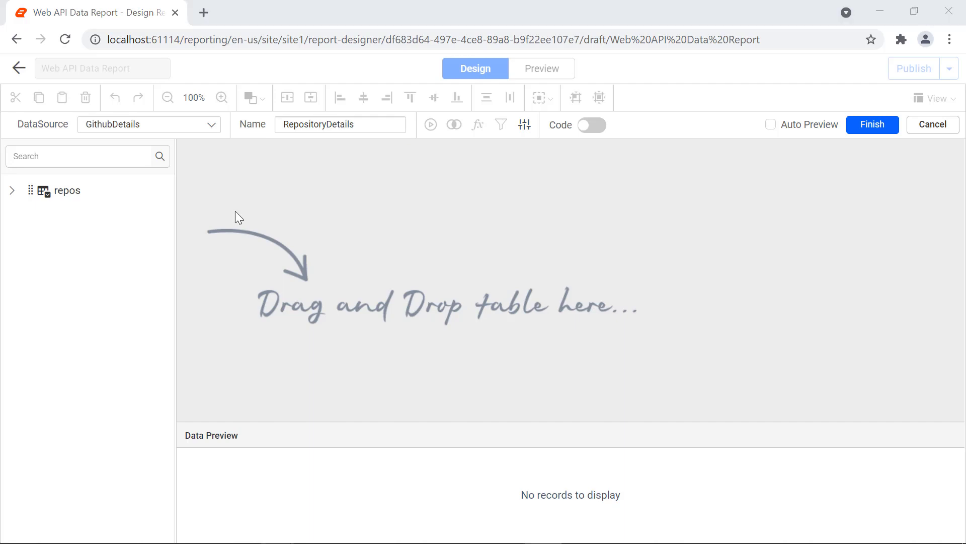
# Add the repos table to the query area, generate a data preview, and finish the dataset
pyautogui.moveTo(76, 192); pyautogui.dragTo(338, 190)
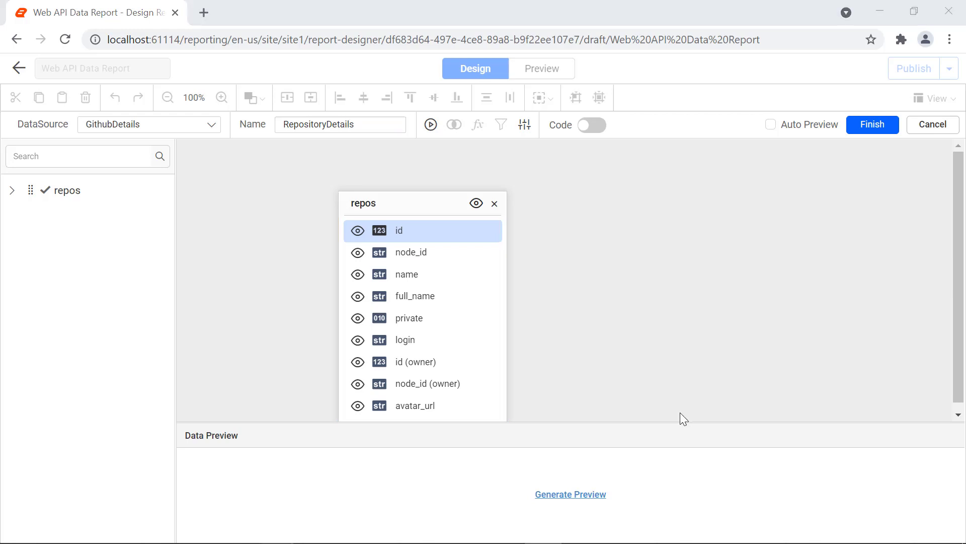
pyautogui.click(604, 499)
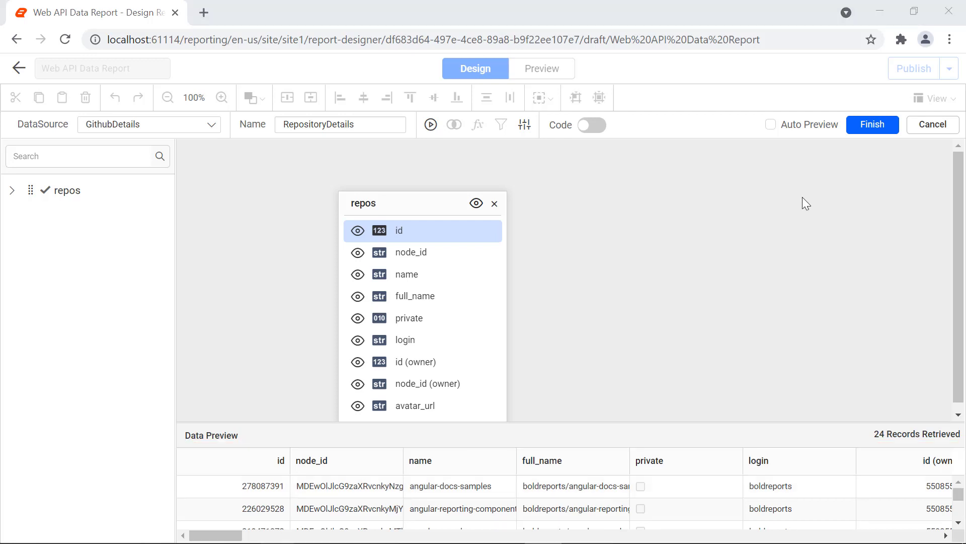
pyautogui.click(873, 126)
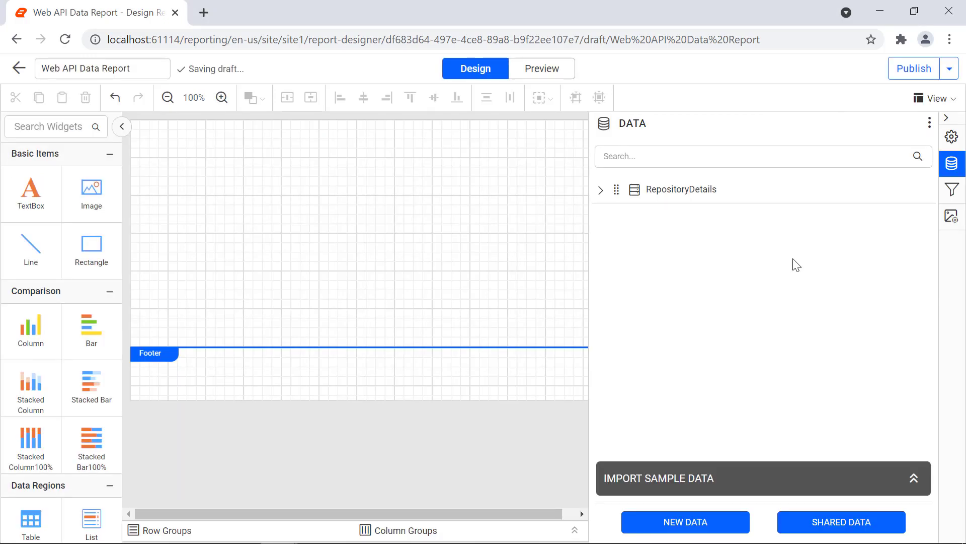
# Start a new Web API data source from the data panel
pyautogui.click(603, 198)
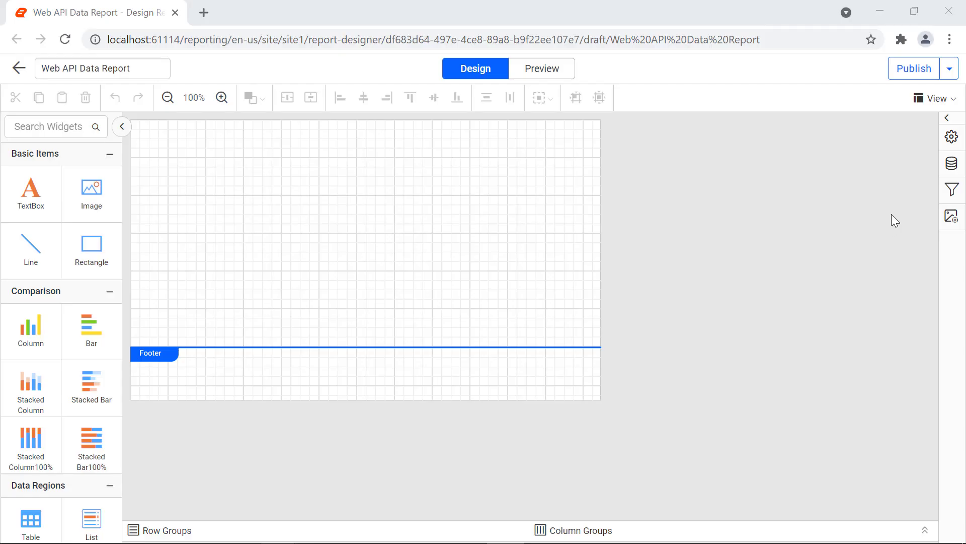
pyautogui.click(951, 166)
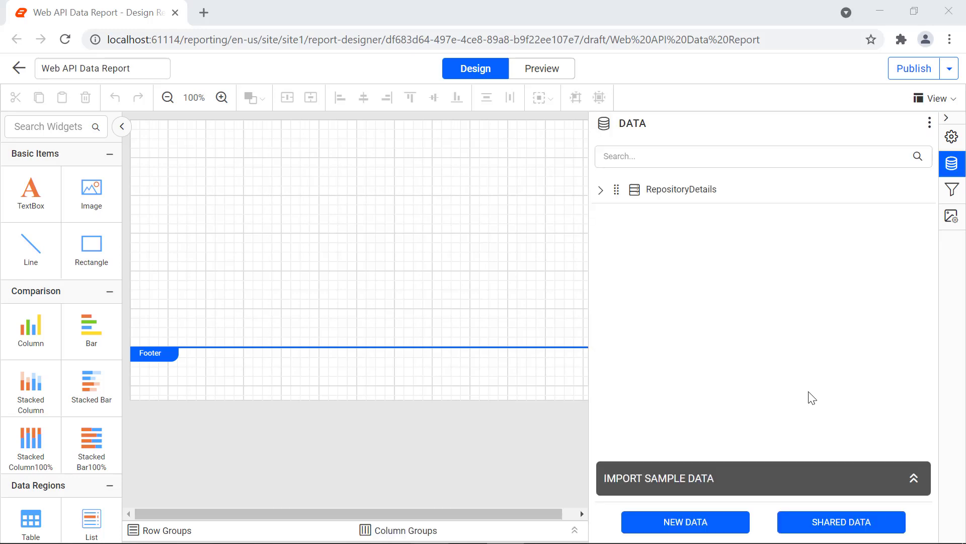
pyautogui.click(738, 522)
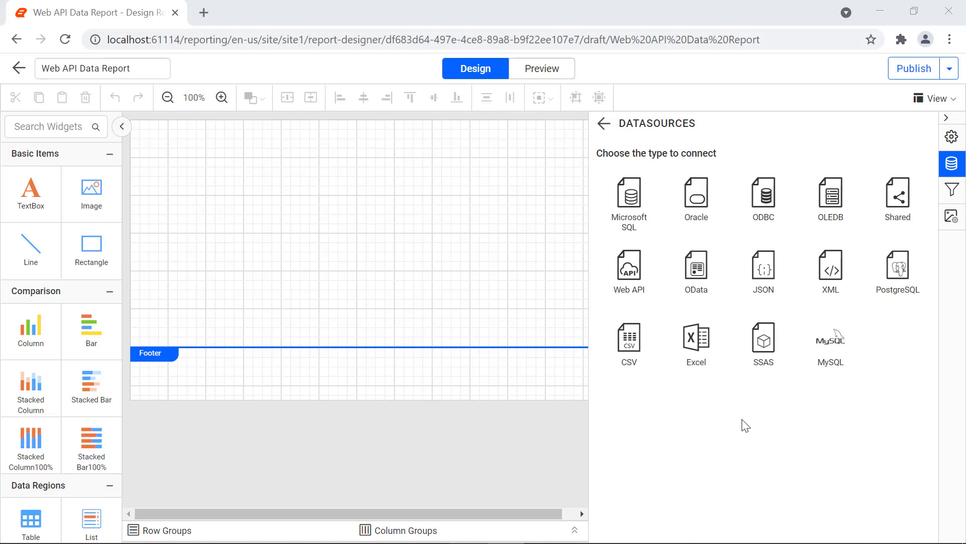
pyautogui.click(641, 306)
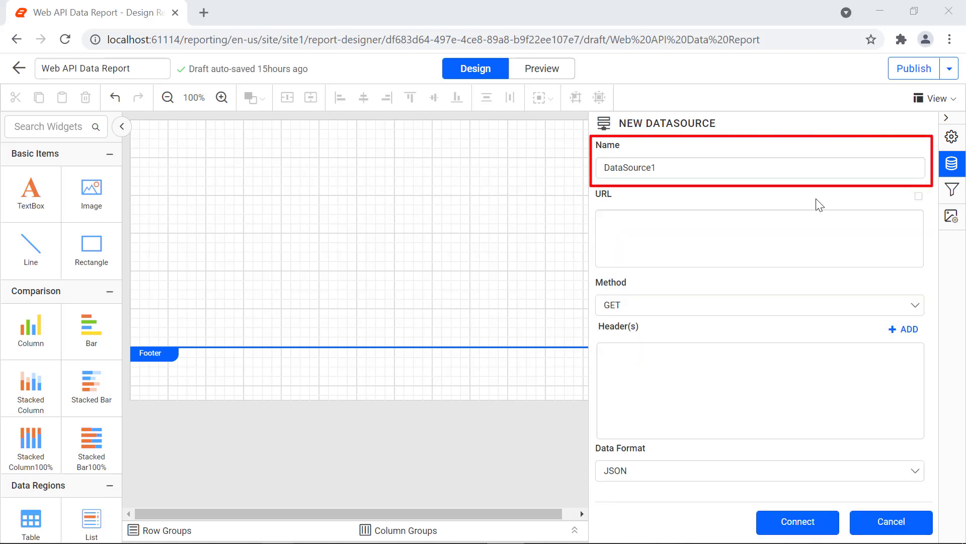
pyautogui.doubleClick(805, 167)
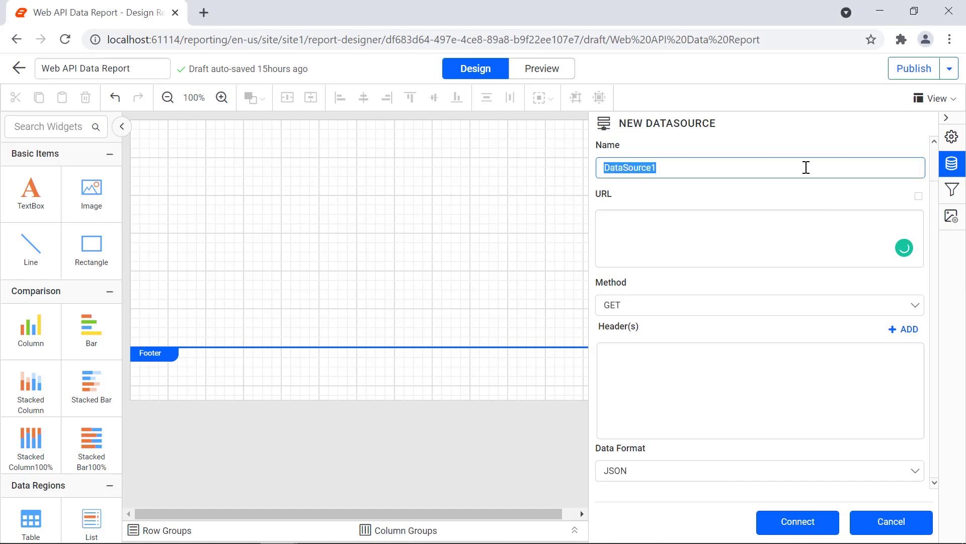
pyautogui.write('TokenDetails')
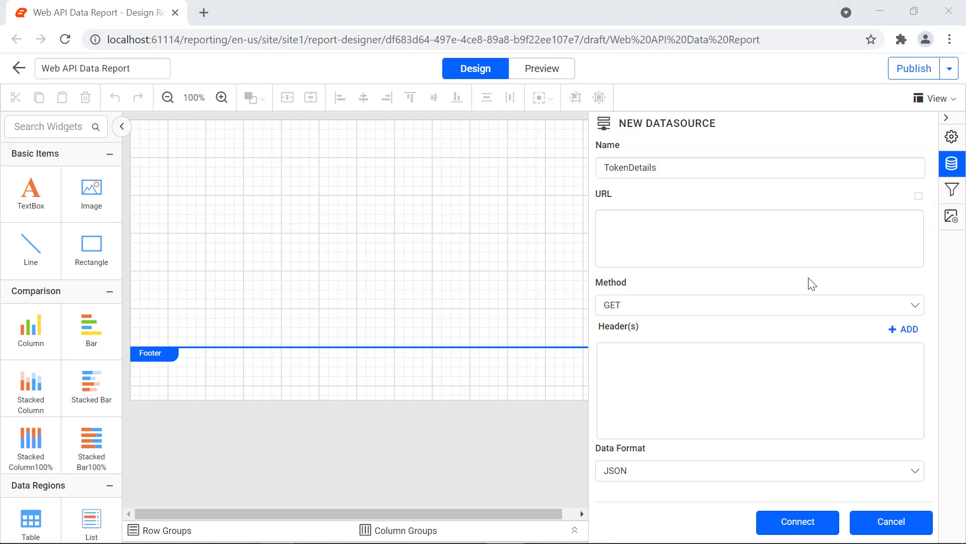
pyautogui.click(797, 253)
pyautogui.hotkey('ctrl', 'v')
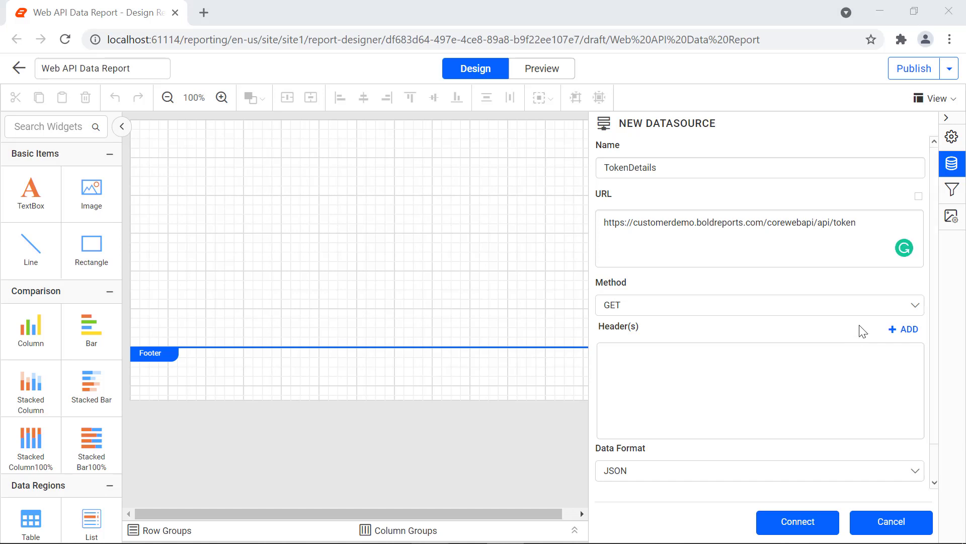
# Switch the request method to POST
pyautogui.click(856, 311)
pyautogui.click(838, 347)
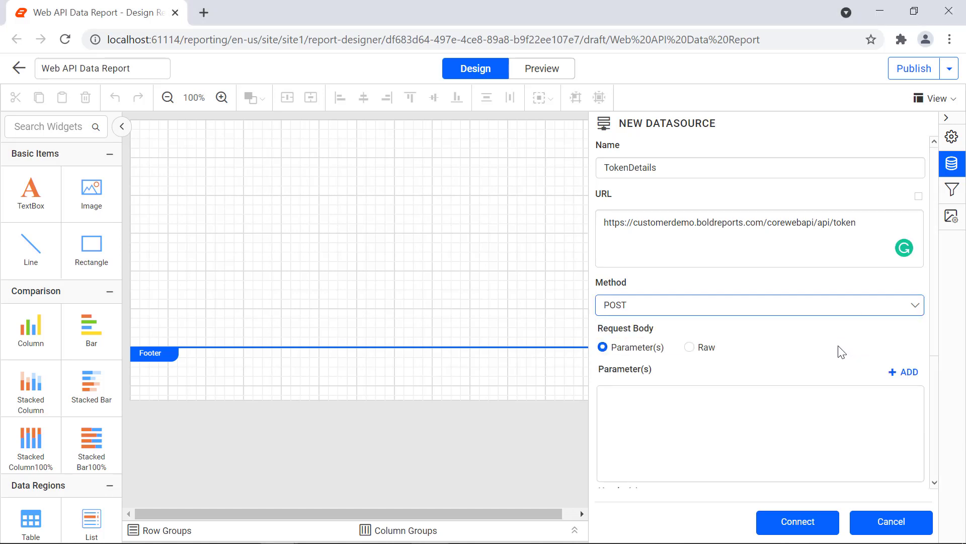
pyautogui.scroll(-3, 842, 353)
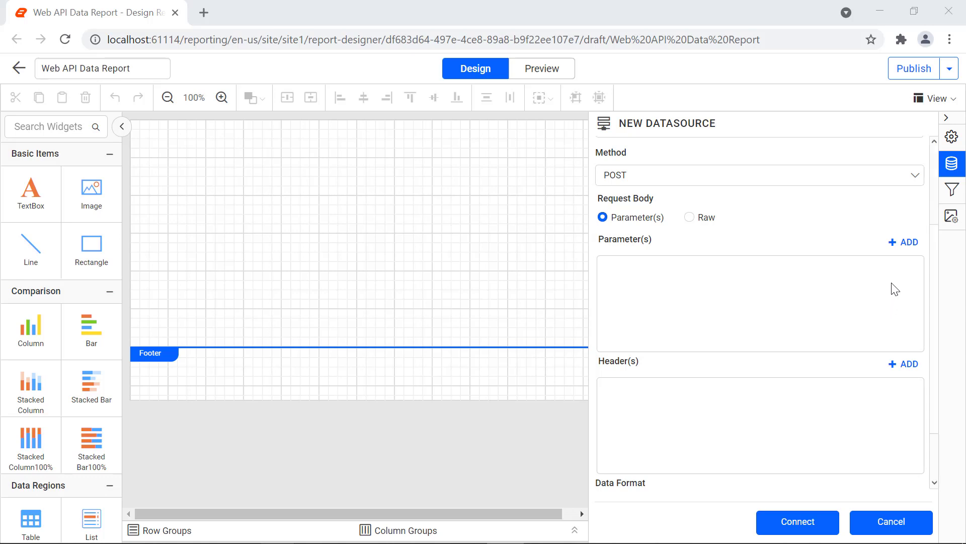
# Add a username request parameter and paste the guest account e-mail as its value
pyautogui.click(907, 244)
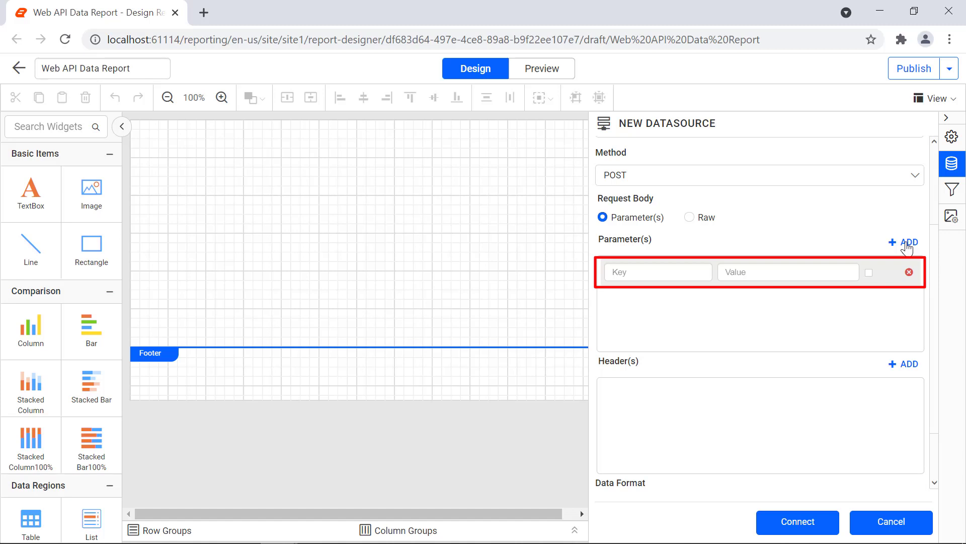
pyautogui.click(685, 272)
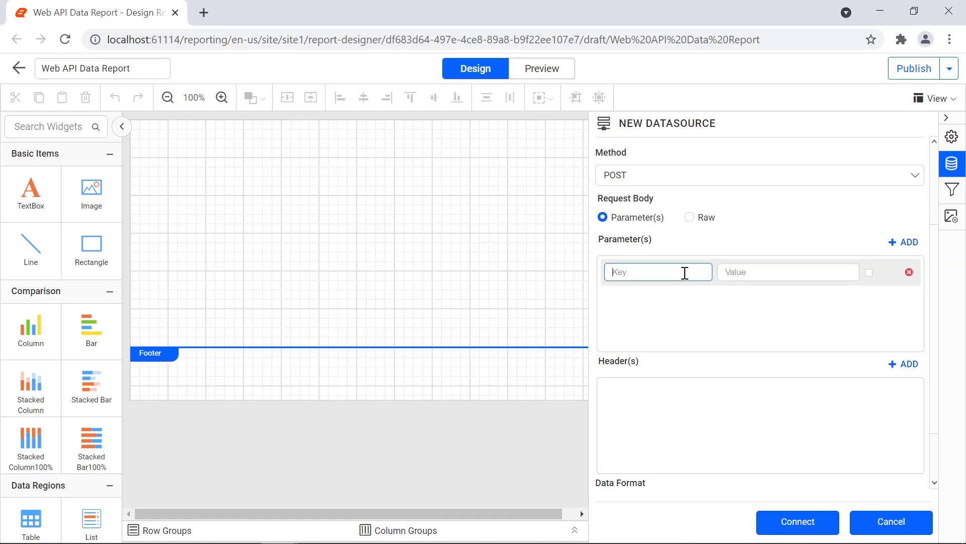
pyautogui.write('username')
pyautogui.press('Tab')
pyautogui.hotkey('ctrl', 'v')
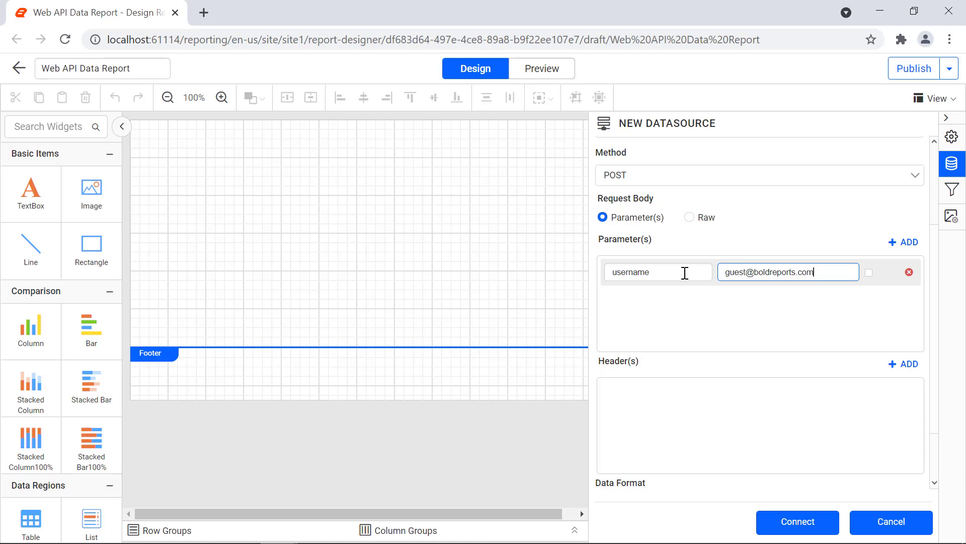
# Add a password request parameter and enter the account password as its value
pyautogui.click(905, 242)
pyautogui.click(681, 313)
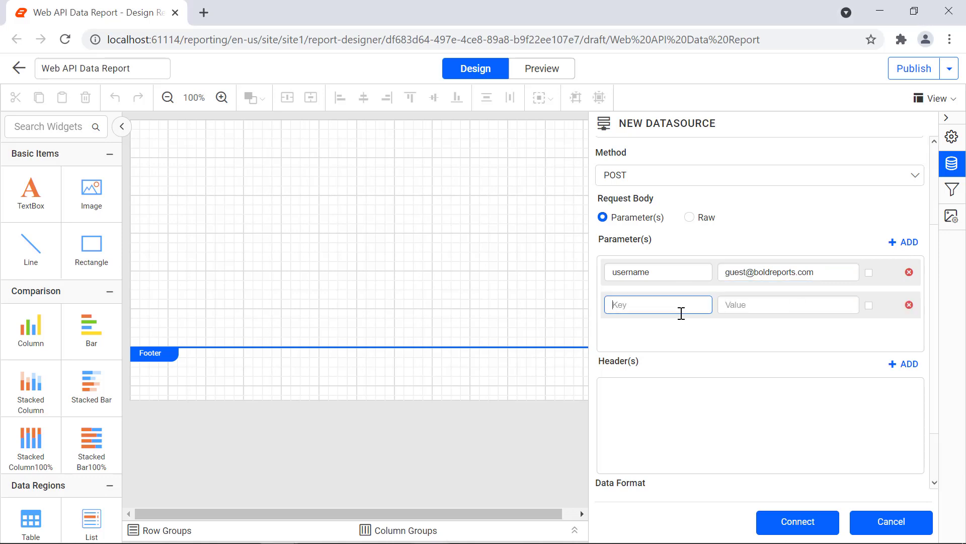
pyautogui.write('password')
pyautogui.press('Tab')
pyautogui.write('demo')
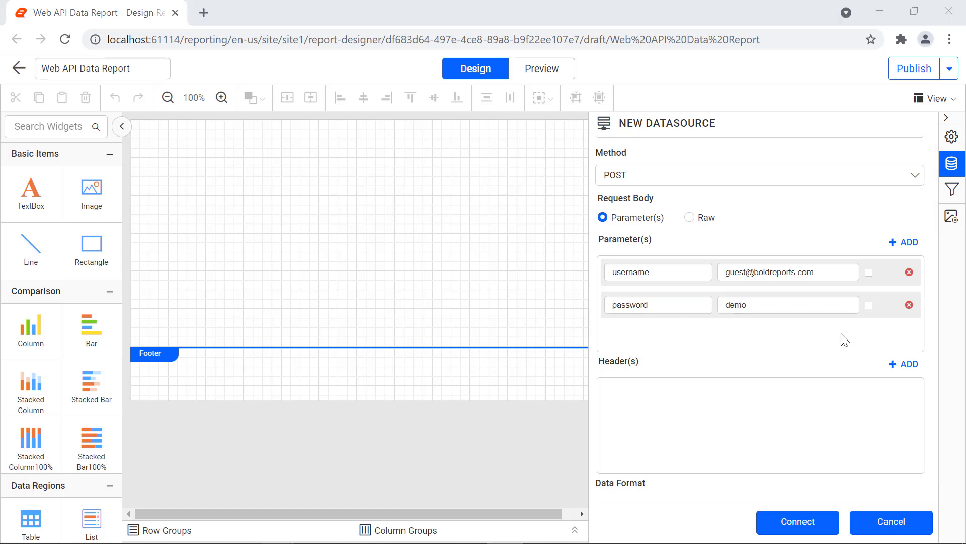
# Add a grantype request parameter with the value password
pyautogui.click(905, 242)
pyautogui.click(671, 332)
pyautogui.write('grantype')
pyautogui.press('Tab')
pyautogui.write('p')
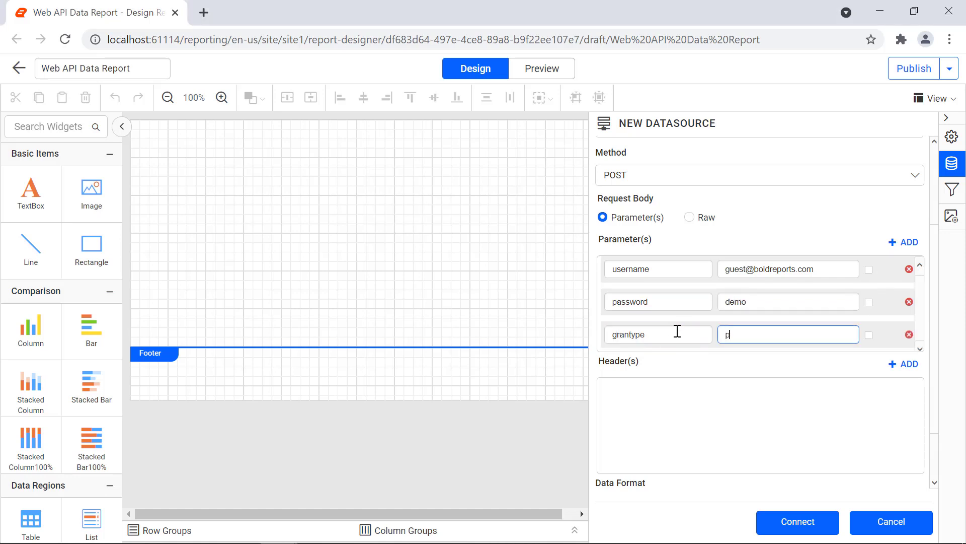
pyautogui.write('assword')
# Add a content-type header with the value application/x-www-form-urlencoded
pyautogui.click(904, 364)
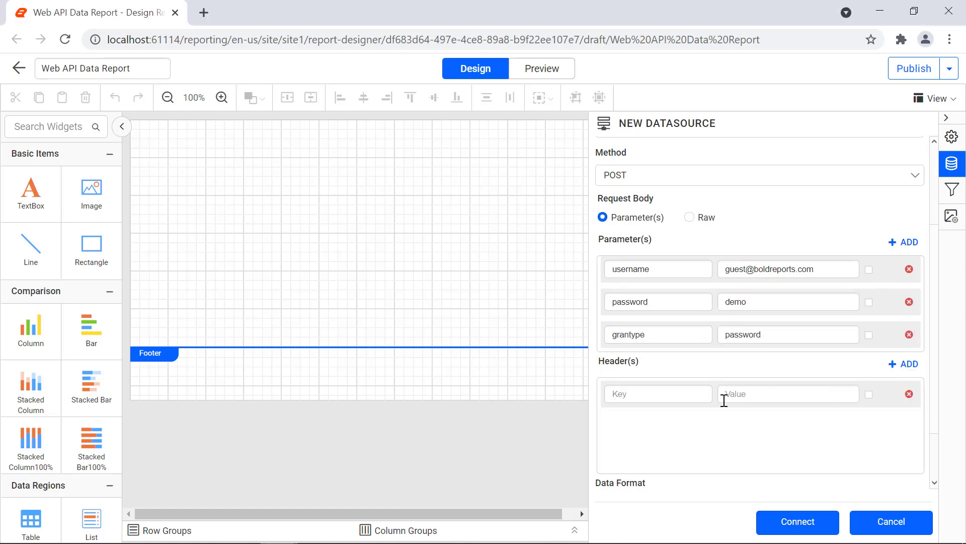
pyautogui.click(690, 394)
pyautogui.write('content')
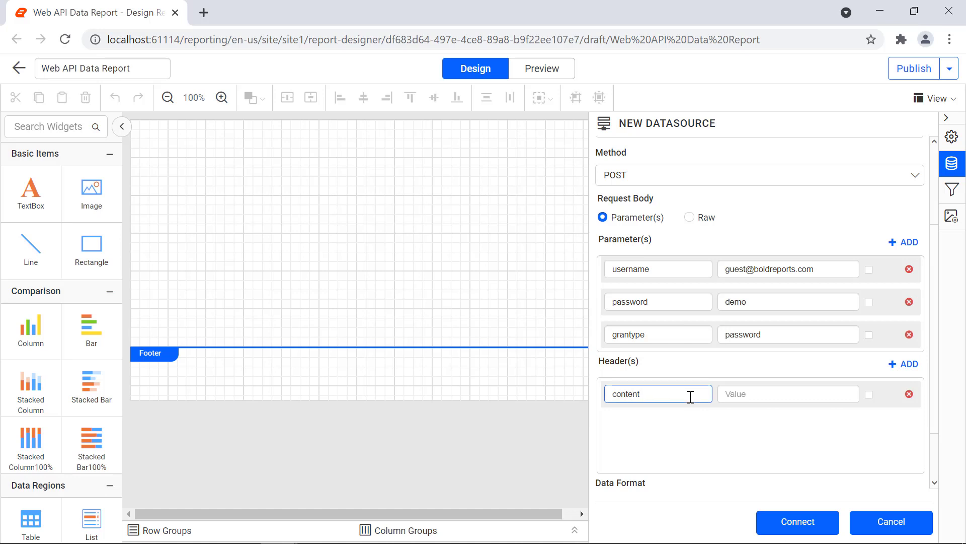
pyautogui.write('-type')
pyautogui.press('Tab')
pyautogui.write('application/x-www-form-urlencoded')
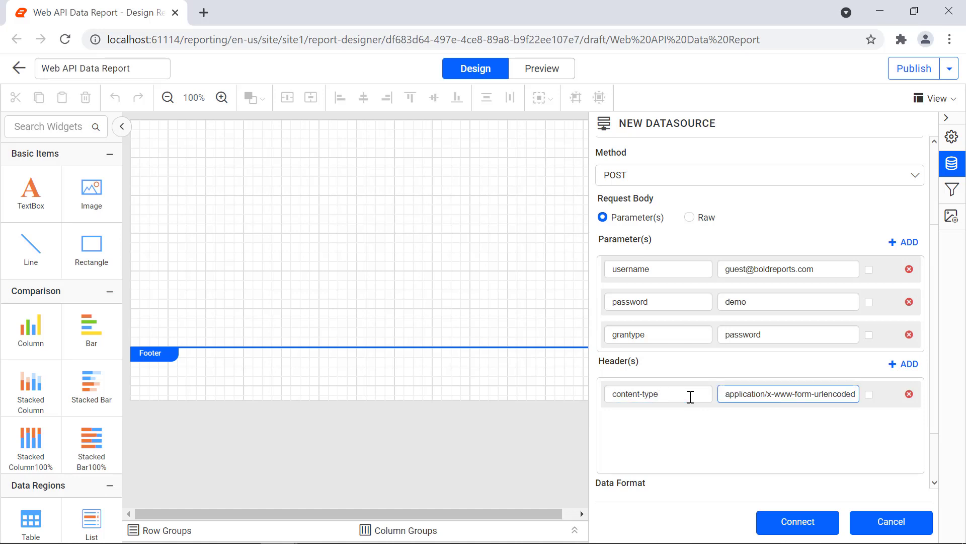
pyautogui.scroll(-2, 867, 459)
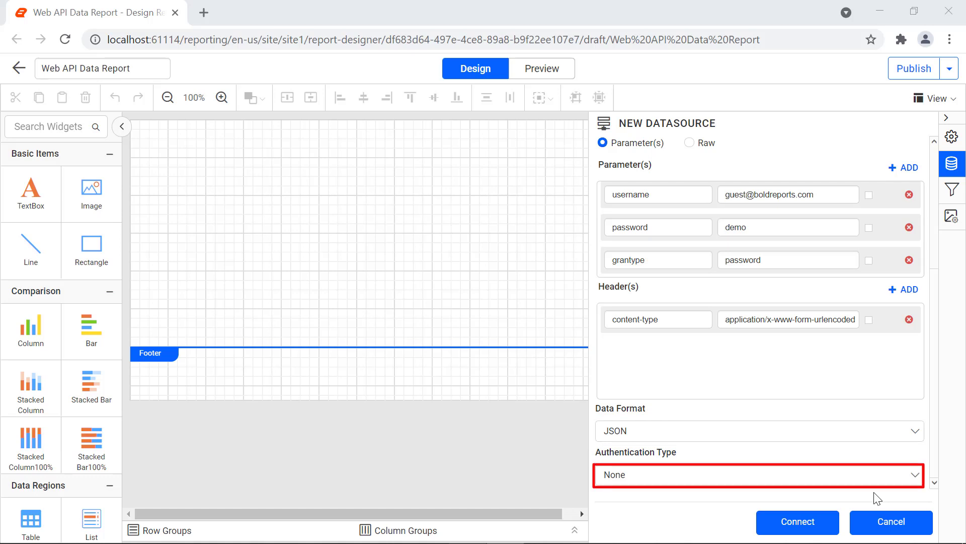
# Connect the token data source and build a dataset named Tokens from the token table, previewing its record
pyautogui.click(827, 528)
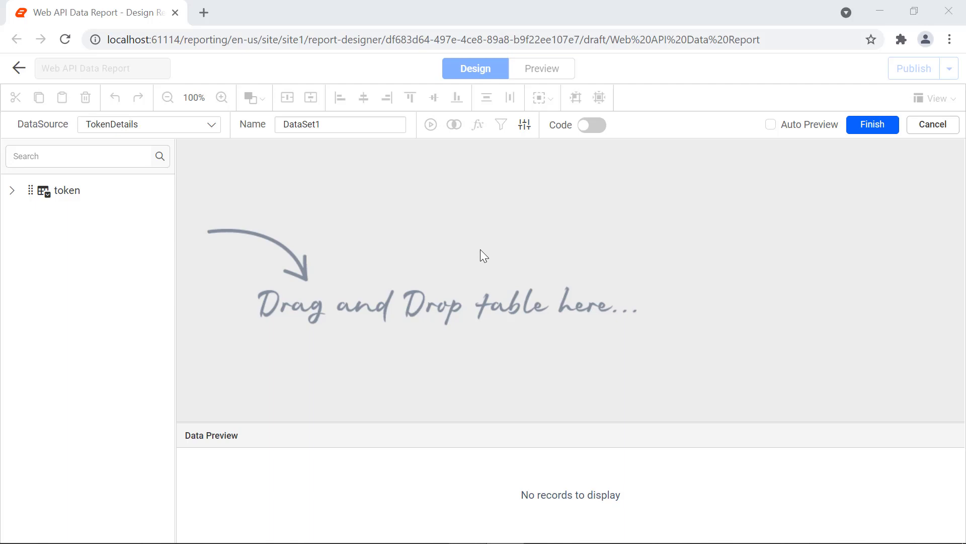
pyautogui.doubleClick(361, 126)
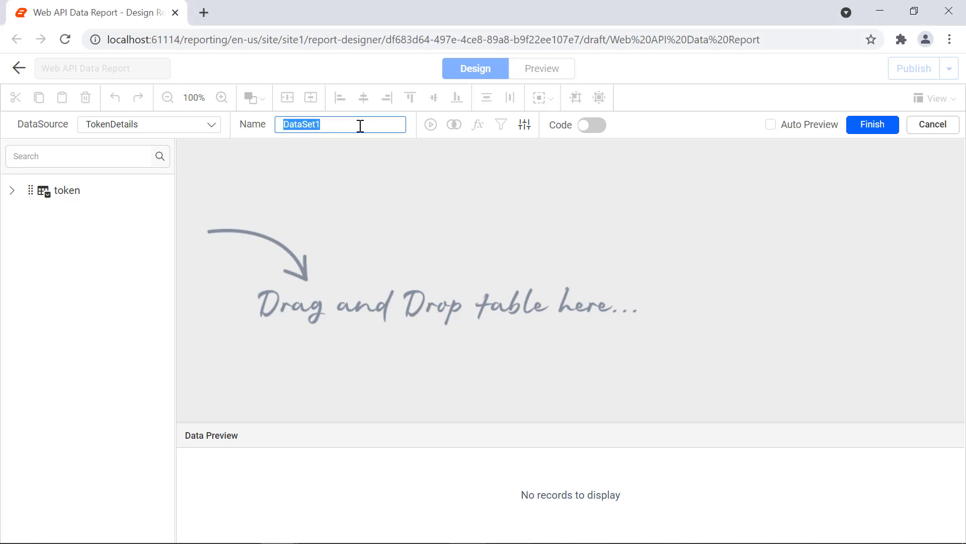
pyautogui.write('Tokens')
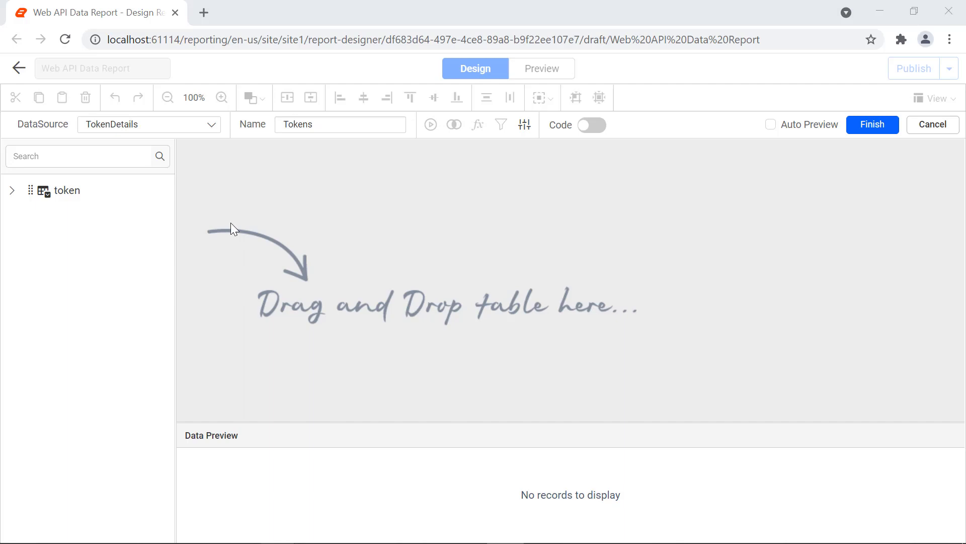
pyautogui.moveTo(74, 194); pyautogui.dragTo(338, 207)
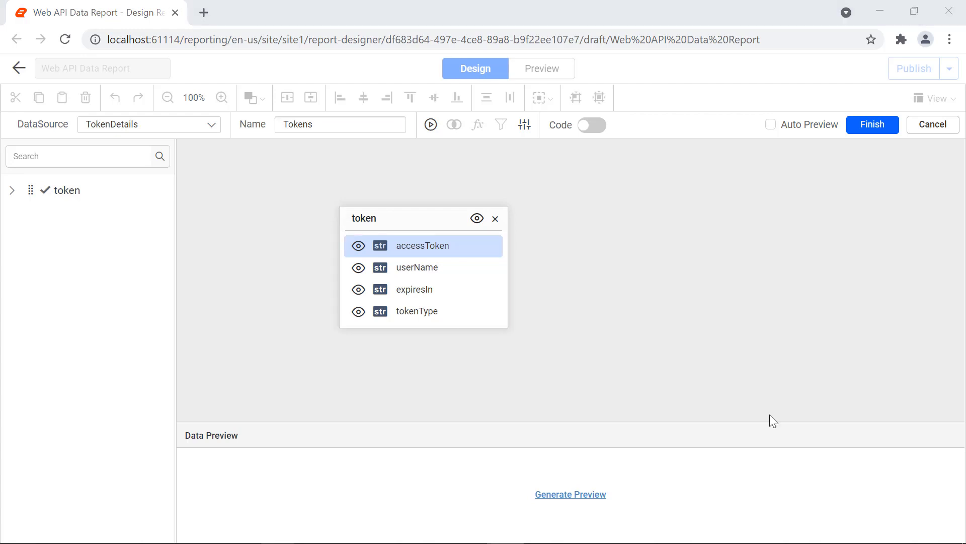
pyautogui.click(598, 499)
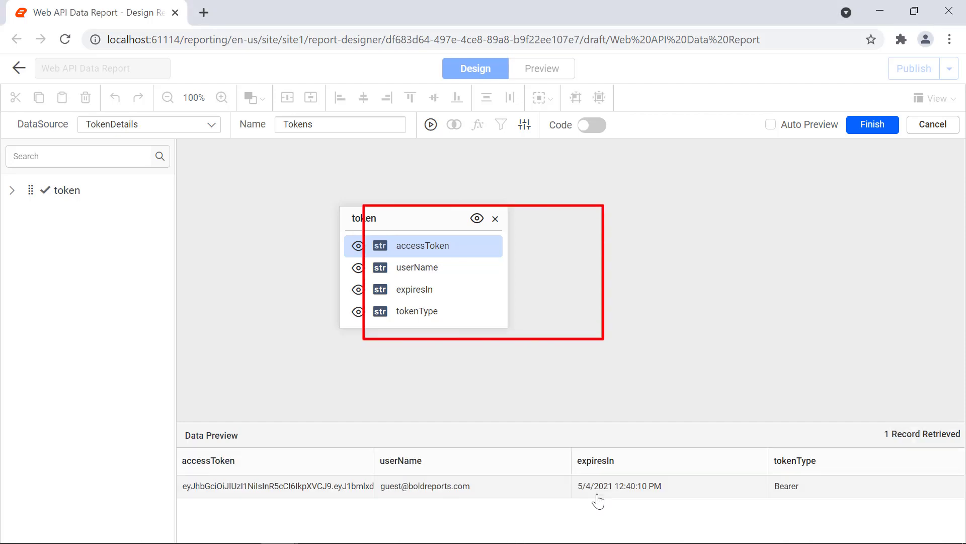
pyautogui.click(862, 126)
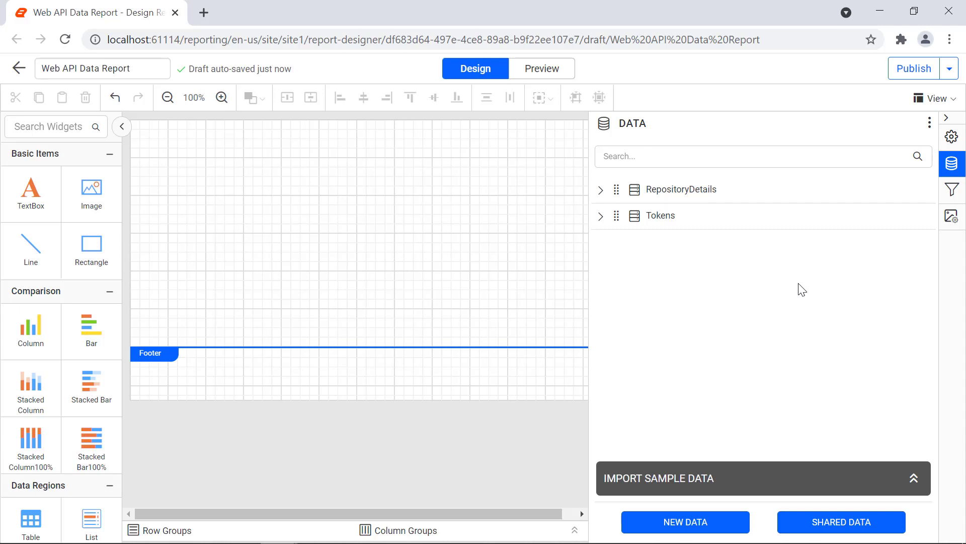
# Add a table to the report body and insert two extra columns to the right
pyautogui.click(600, 222)
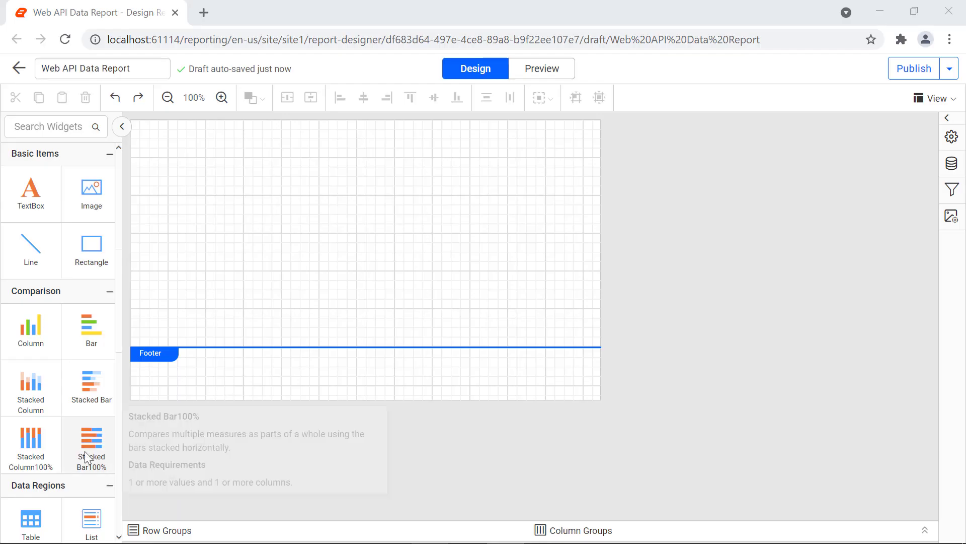
pyautogui.moveTo(31, 519); pyautogui.dragTo(150, 141)
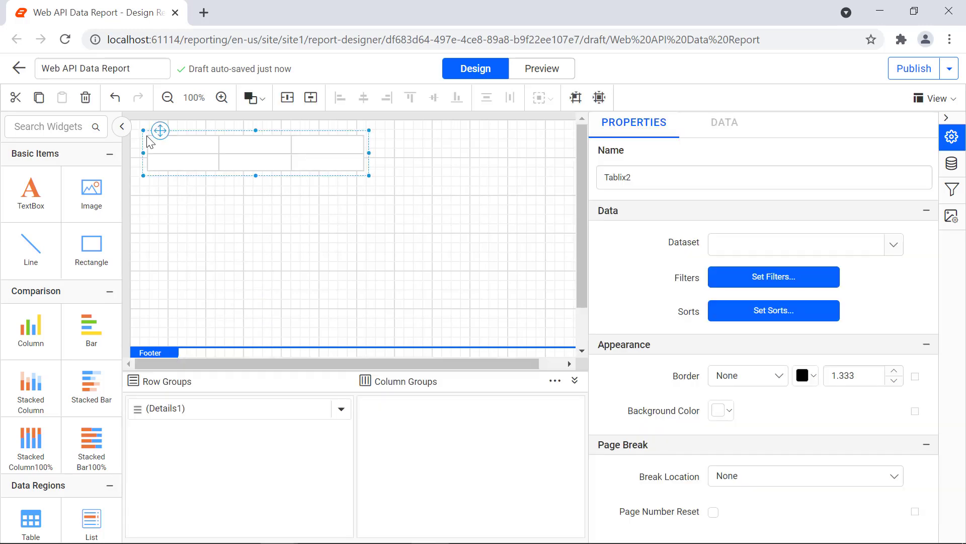
pyautogui.click(342, 147)
pyautogui.rightClick(343, 129)
pyautogui.moveTo(442, 141)
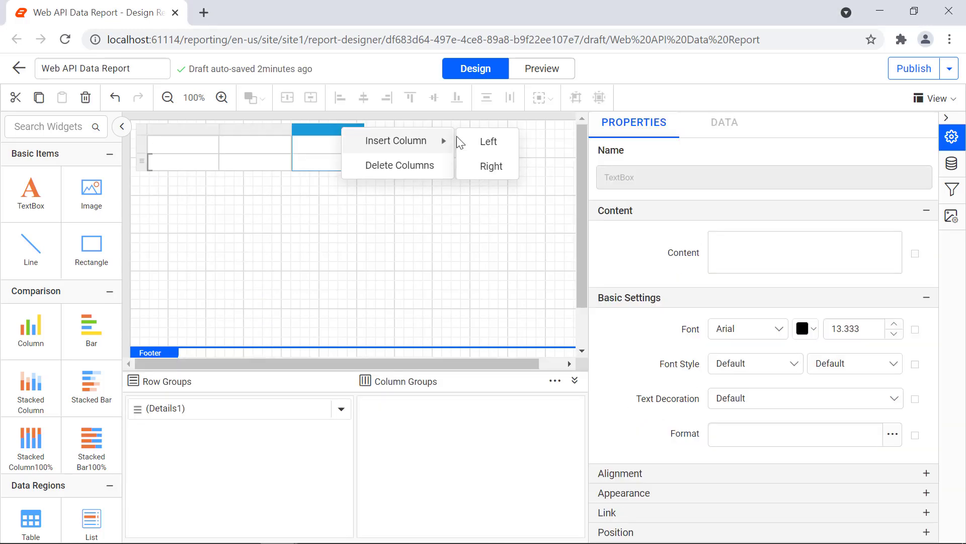
pyautogui.click(491, 166)
pyautogui.click(418, 131)
pyautogui.rightClick(419, 131)
pyautogui.click(553, 168)
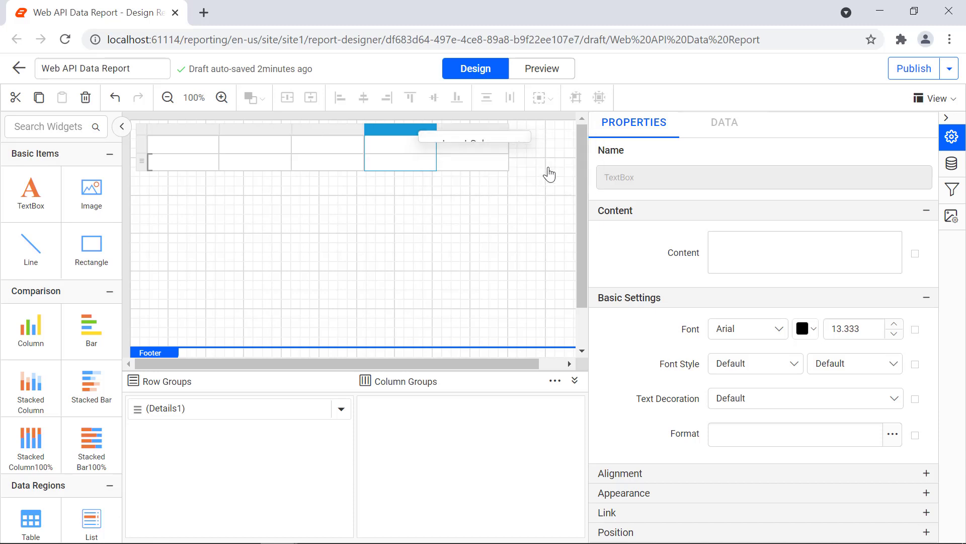
# Enter the header texts ID, Name, Full Name, Username and URL into the table's header cells
pyautogui.click(203, 151)
pyautogui.click(952, 137)
pyautogui.click(717, 240)
pyautogui.write('ID')
pyautogui.click(256, 145)
pyautogui.click(717, 238)
pyautogui.write('Name')
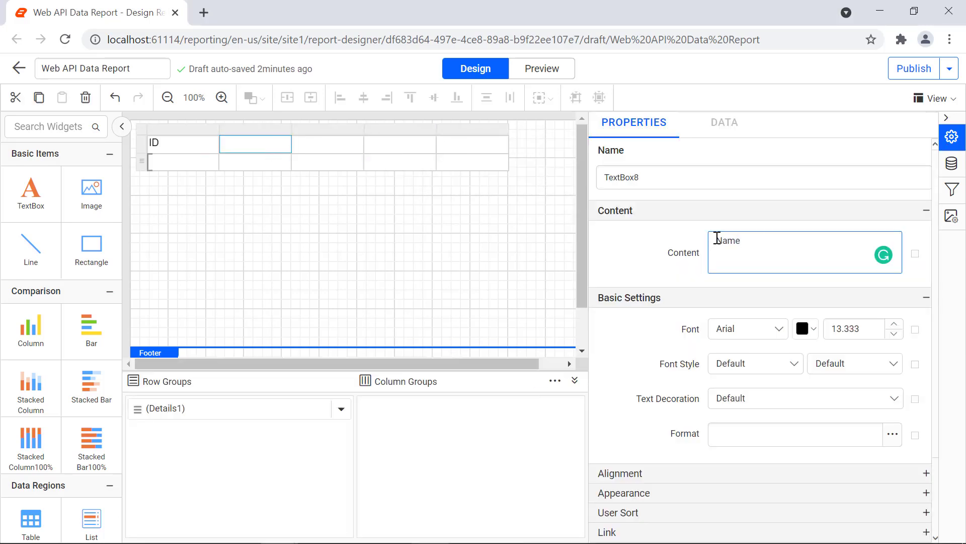
pyautogui.click(328, 145)
pyautogui.click(717, 239)
pyautogui.write('Full Name')
pyautogui.click(400, 144)
pyautogui.click(729, 240)
pyautogui.write('Username')
pyautogui.click(473, 144)
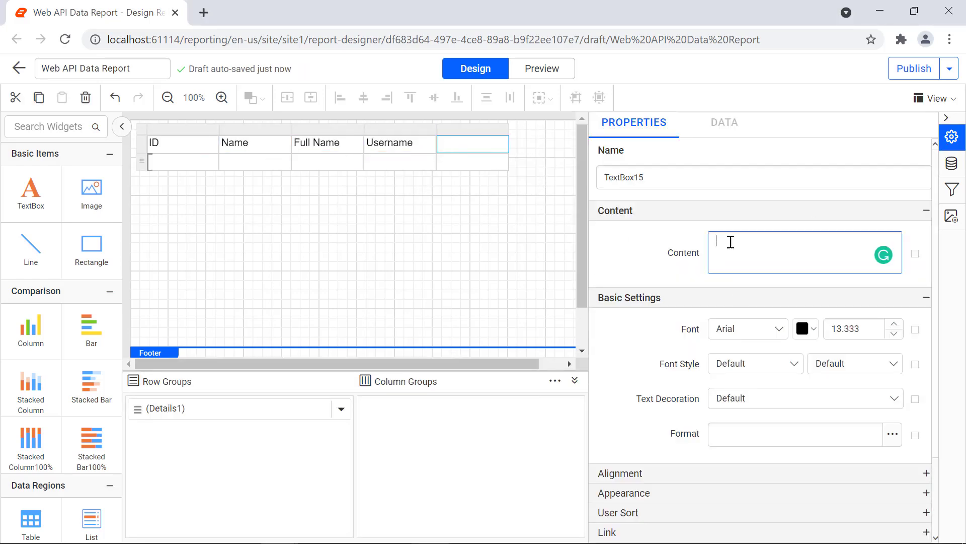
pyautogui.write('URL')
pyautogui.click(753, 283)
# Format the header row with Segoe UI bold font, centre text alignment and middle vertical alignment
pyautogui.click(347, 216)
pyautogui.click(194, 150)
pyautogui.click(141, 144)
pyautogui.click(771, 330)
pyautogui.scroll(-20, 777, 386)
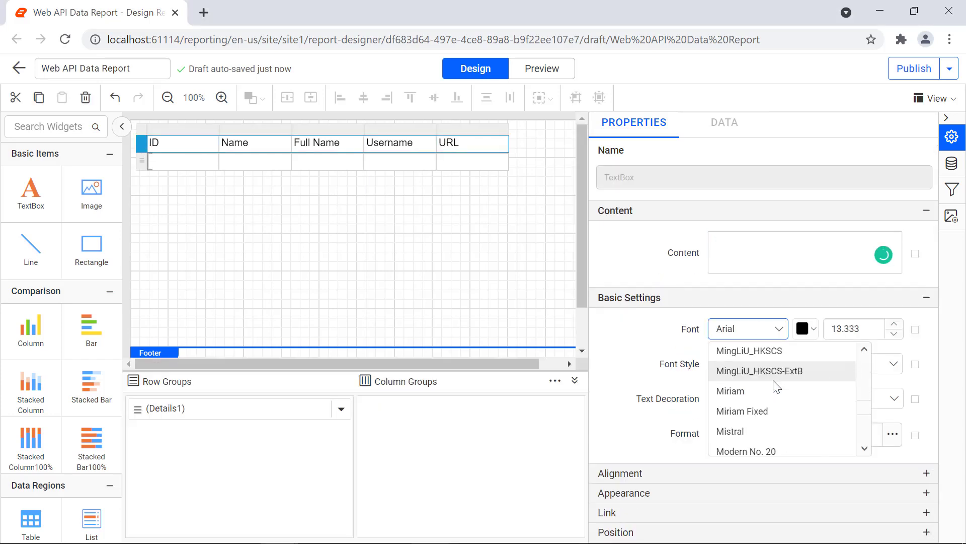
pyautogui.click(780, 391)
pyautogui.click(851, 363)
pyautogui.click(846, 461)
pyautogui.click(846, 473)
pyautogui.click(822, 374)
pyautogui.click(817, 438)
pyautogui.click(817, 410)
pyautogui.click(814, 473)
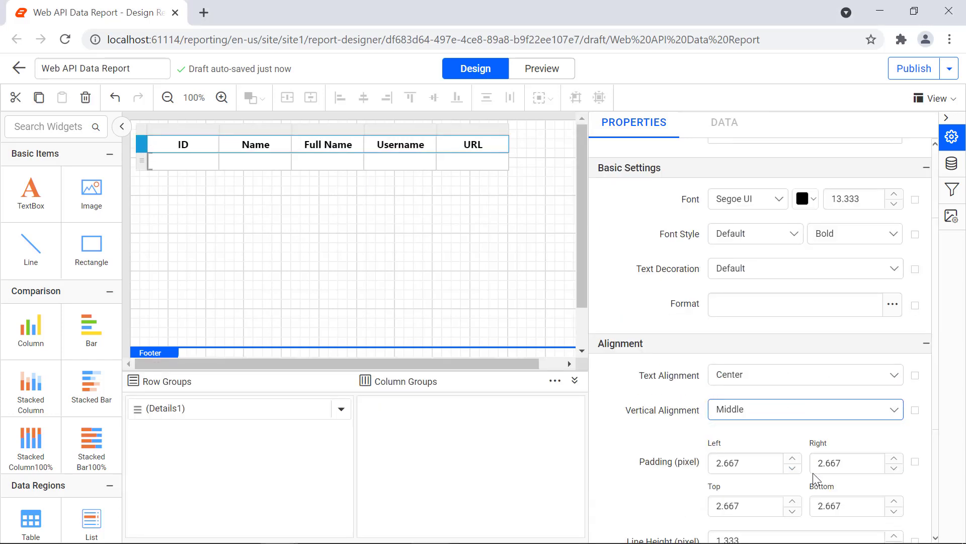
# Bind the detail cells to the id, name, full_name, login and repos_url fields
pyautogui.click(213, 159)
pyautogui.click(244, 236)
pyautogui.click(284, 159)
pyautogui.click(322, 284)
pyautogui.click(356, 159)
pyautogui.click(395, 308)
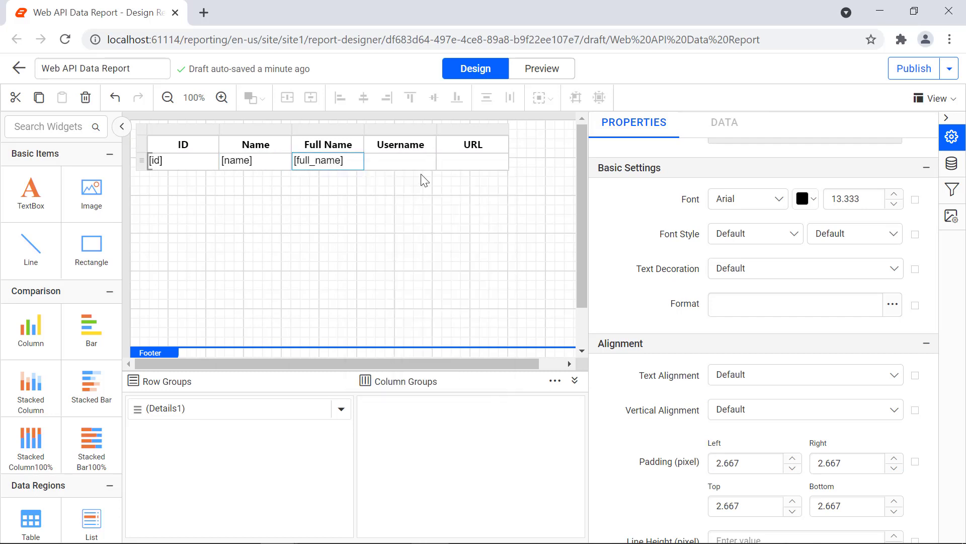
pyautogui.click(429, 159)
pyautogui.click(460, 327)
pyautogui.click(502, 160)
pyautogui.scroll(-6, 533, 280)
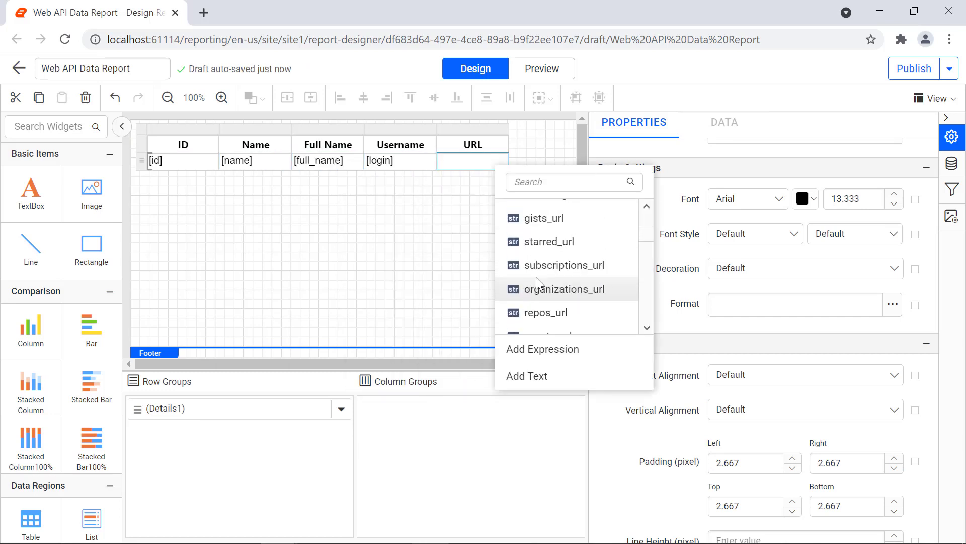
pyautogui.click(546, 312)
# Set the detail row's font and alignment, and preview the report
pyautogui.click(749, 199)
pyautogui.scroll(-10, 783, 283)
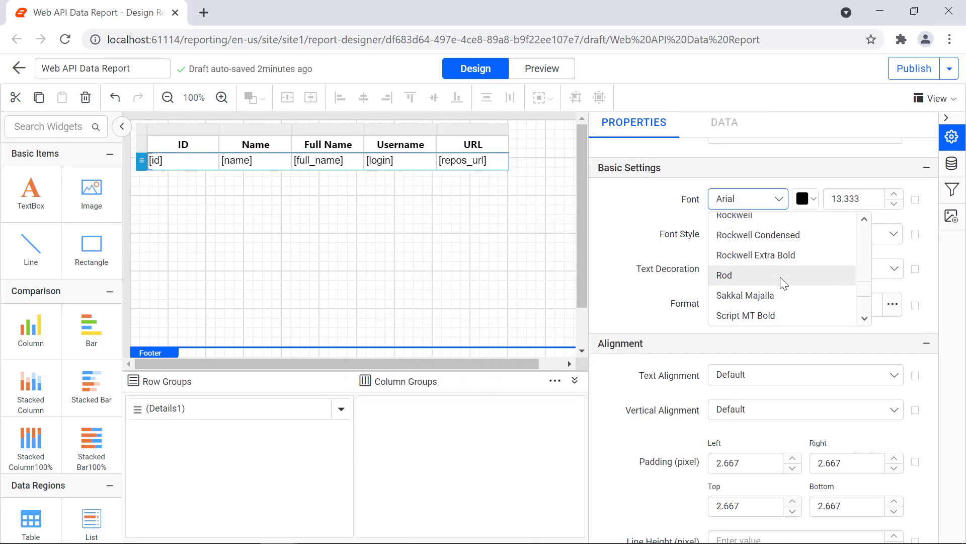
pyautogui.scroll(-2, 783, 283)
pyautogui.click(784, 284)
pyautogui.click(811, 375)
pyautogui.click(798, 416)
pyautogui.click(795, 409)
pyautogui.click(781, 470)
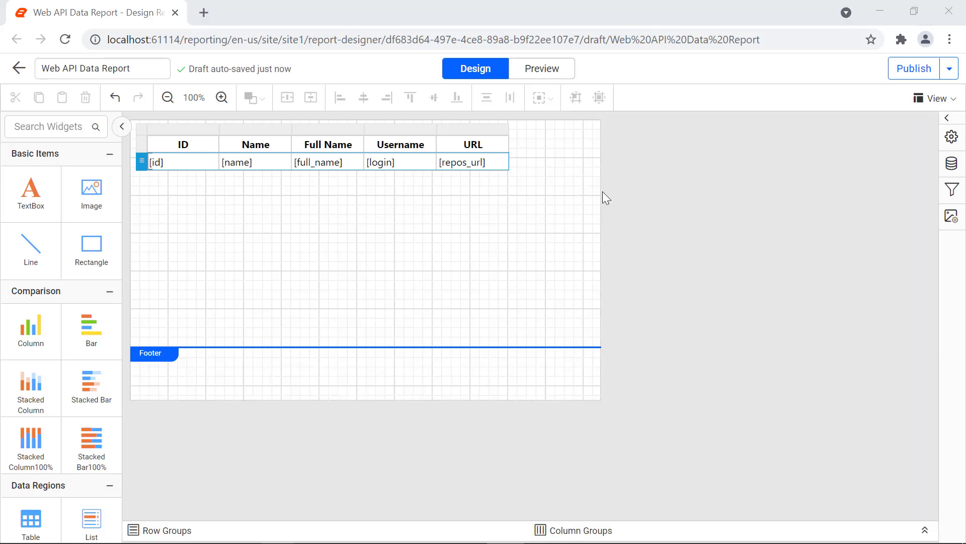
pyautogui.click(551, 78)
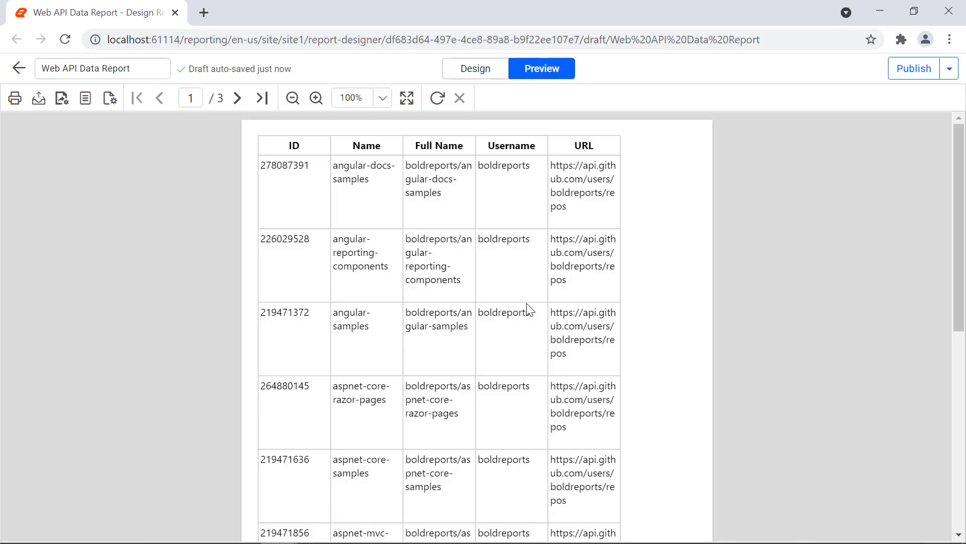